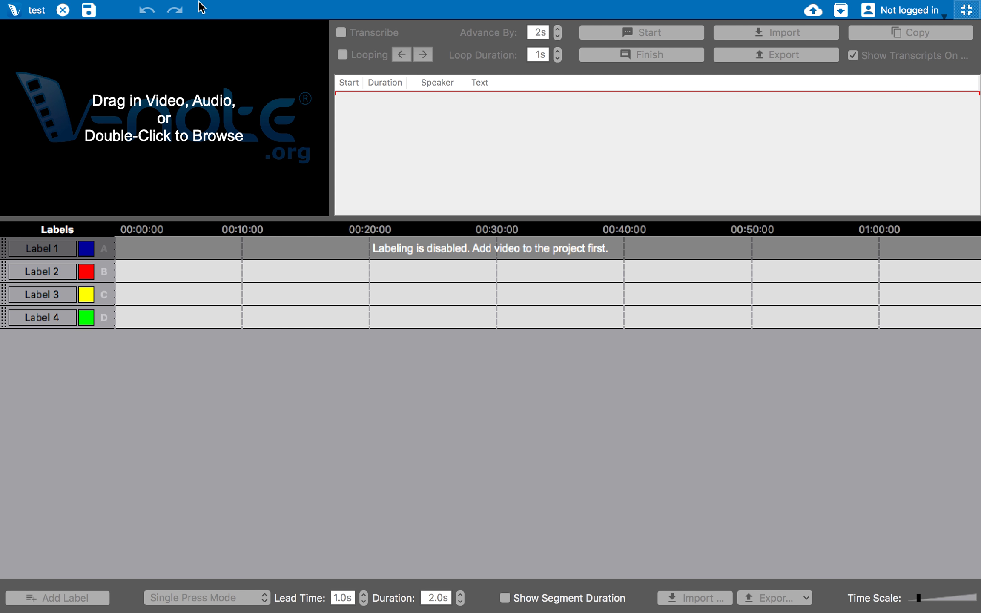
Set the project's playback sources to Add Video Later Mode, keeping the default pseudo video duration
{"action": "left_click", "coordinate": [181, 5]}
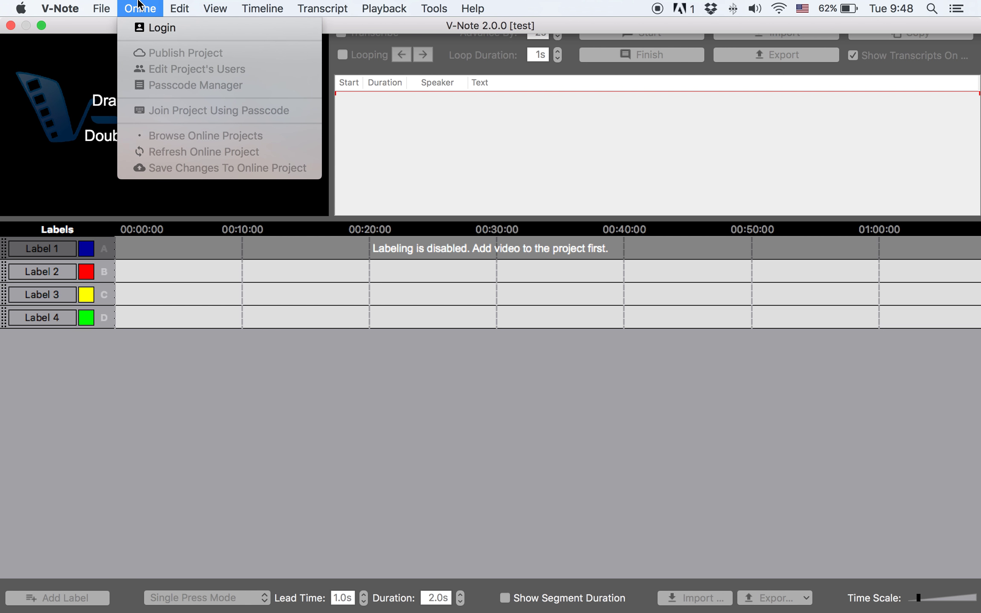
{"action": "mouse_move", "coordinate": [101, 8]}
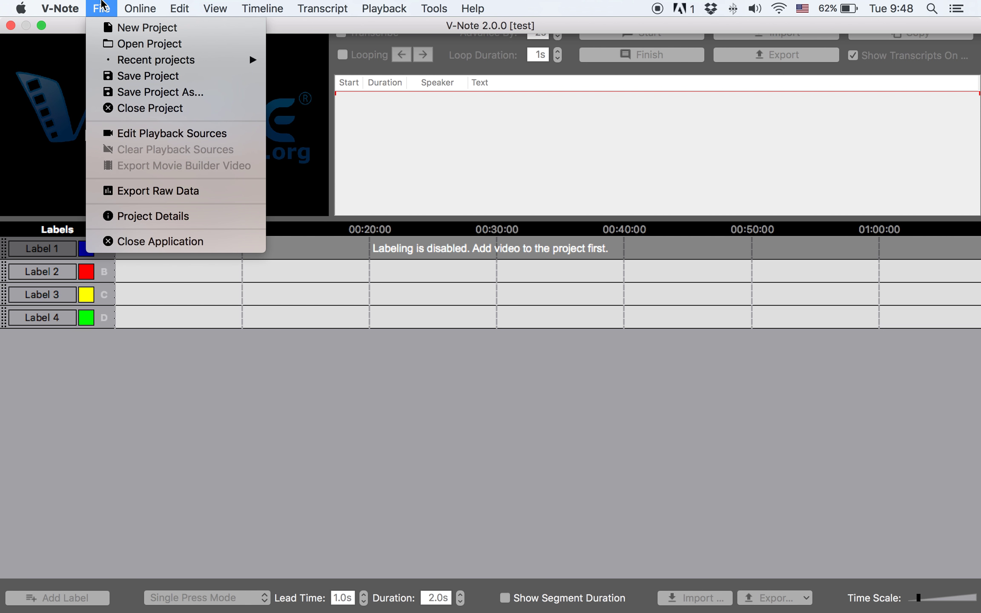
{"action": "left_click", "coordinate": [138, 136]}
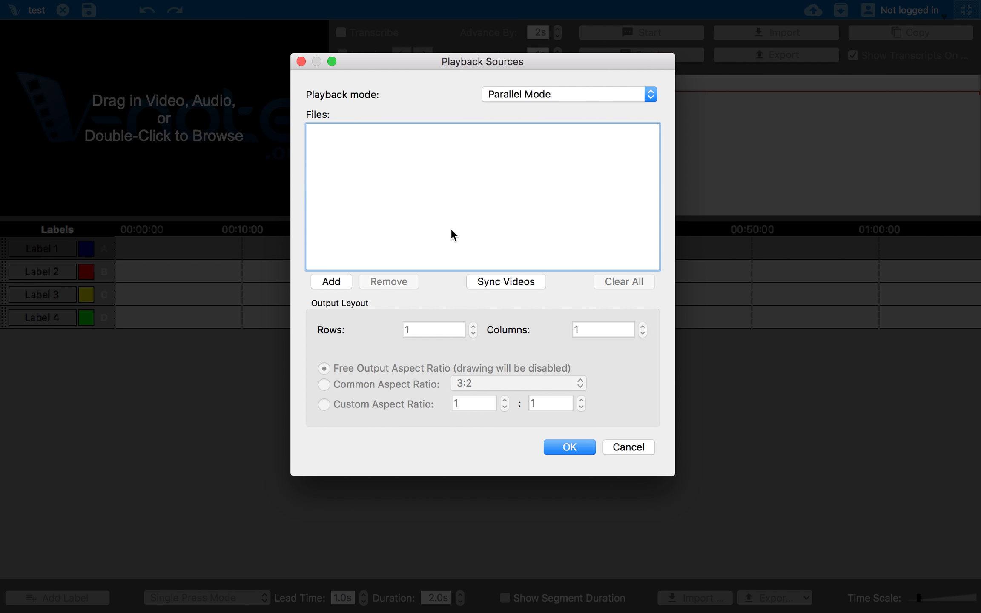
{"action": "left_click", "coordinate": [572, 96]}
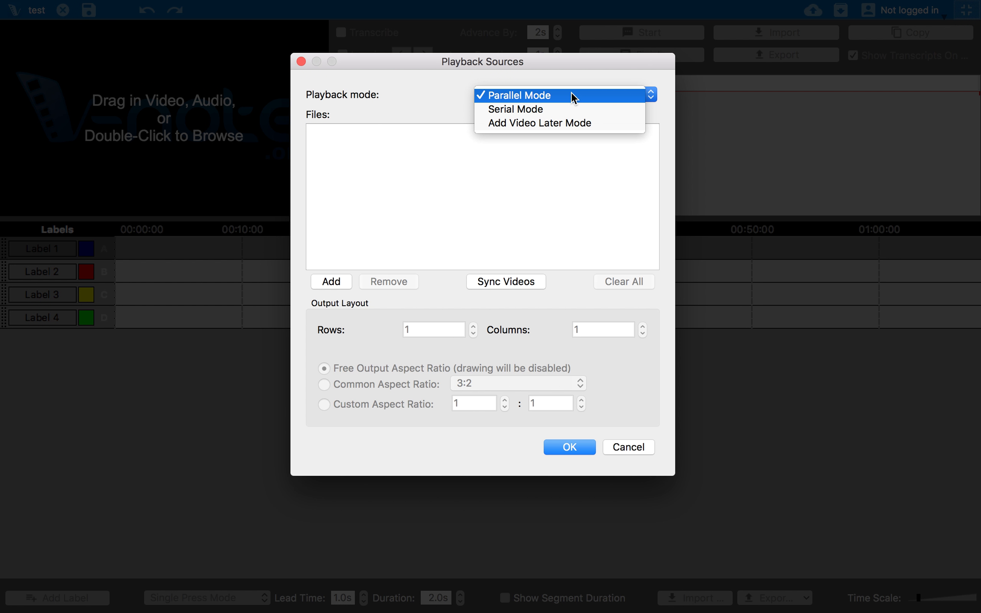
{"action": "left_click", "coordinate": [564, 123]}
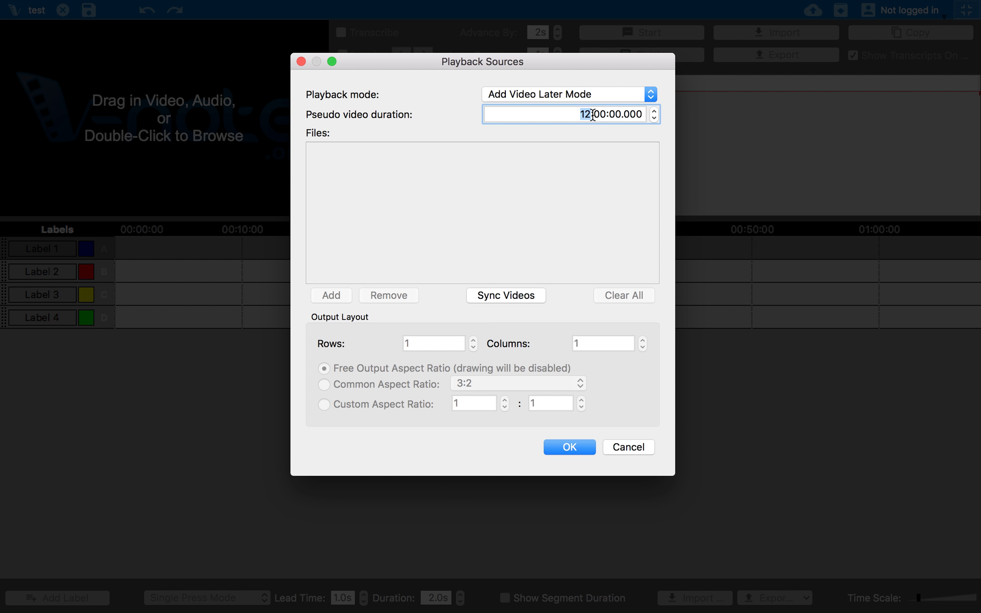
{"action": "left_click", "coordinate": [572, 446]}
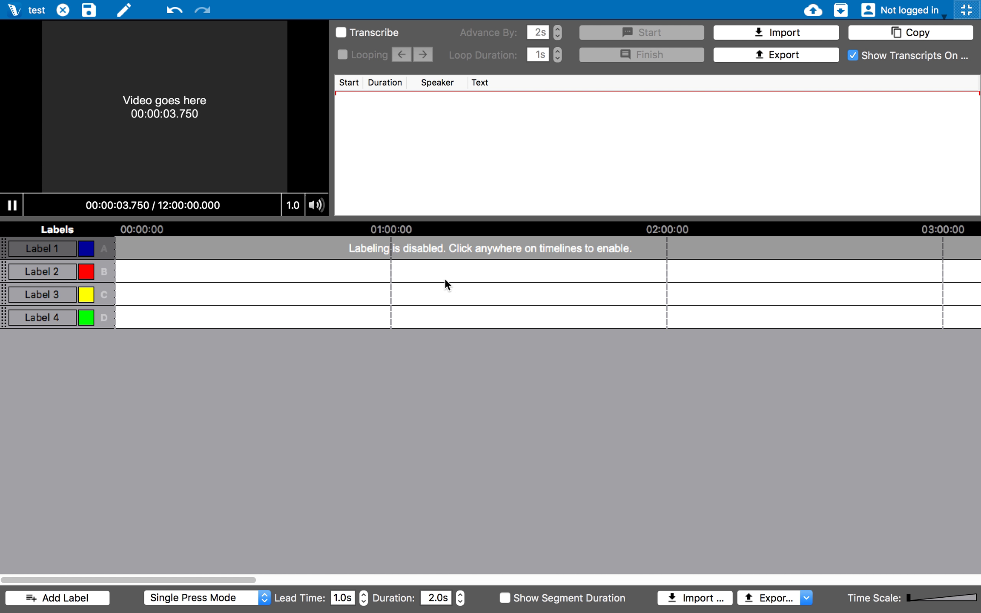
Pause the playback of the placeholder video
{"action": "mouse_move", "coordinate": [360, 3]}
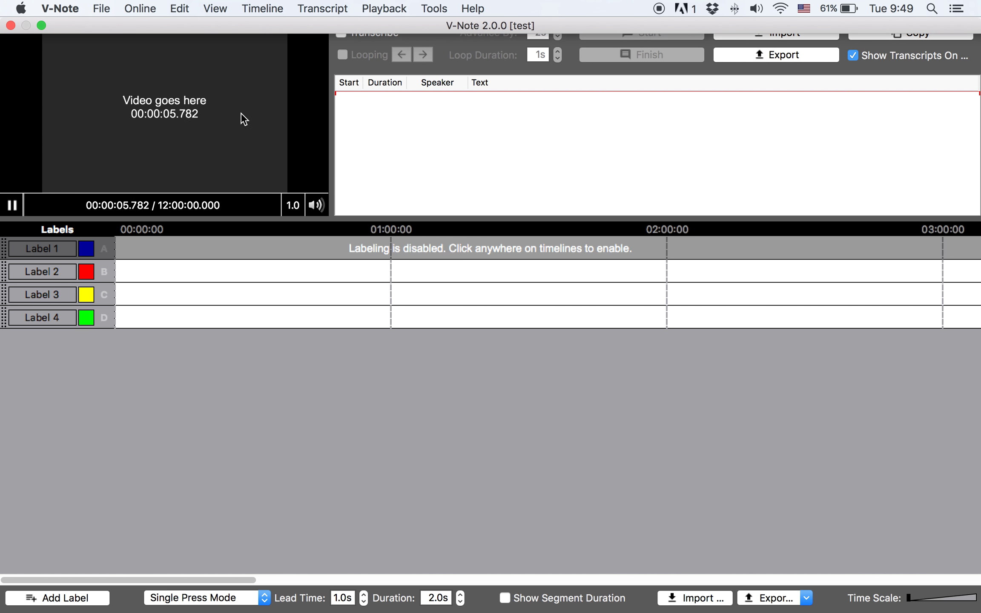
{"action": "left_click", "coordinate": [197, 270]}
{"action": "left_click", "coordinate": [11, 206]}
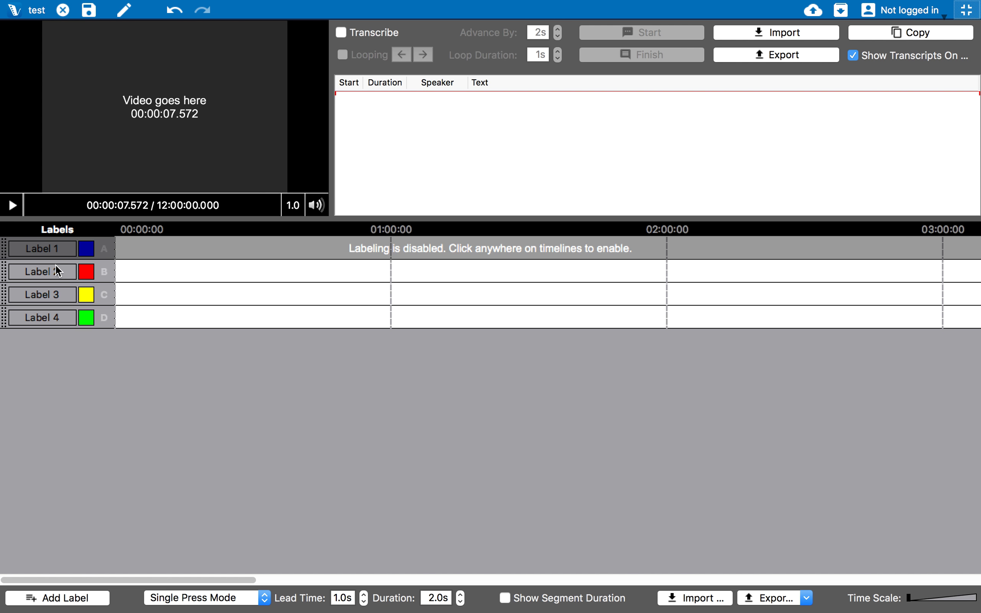
Rename Label 1 with the person's surname and set its hotkey to S
{"action": "double_click", "coordinate": [42, 248]}
{"action": "type", "text": "S"}
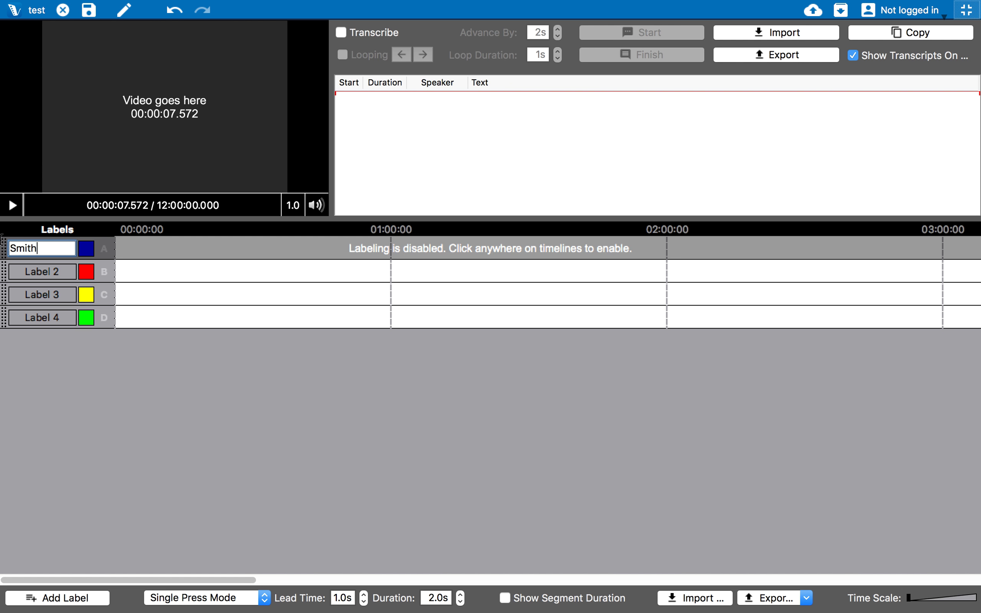
{"action": "type", "text": "mith"}
{"action": "key", "text": "Tab"}
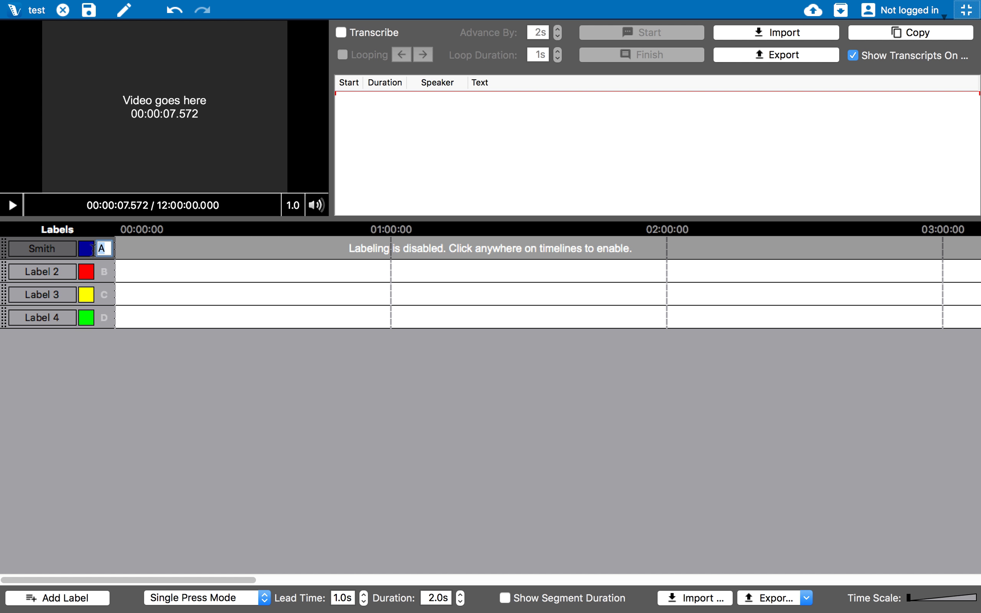
Rename Label 2 to Score and set its hotkey to R
{"action": "left_click", "coordinate": [71, 272]}
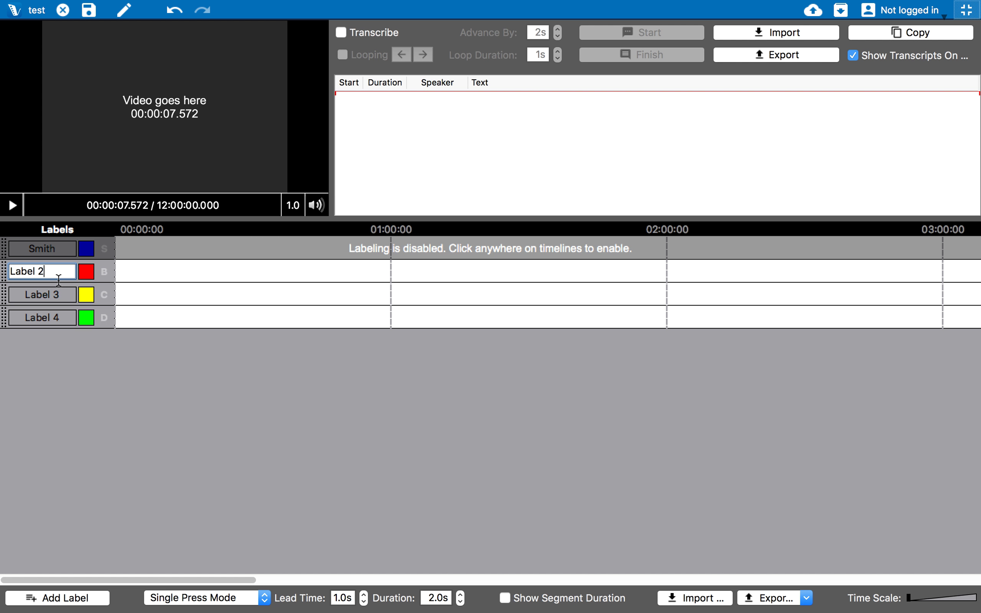
{"action": "key", "text": "super+a"}
{"action": "type", "text": "Score"}
{"action": "key", "text": "Return"}
{"action": "left_click", "coordinate": [106, 273]}
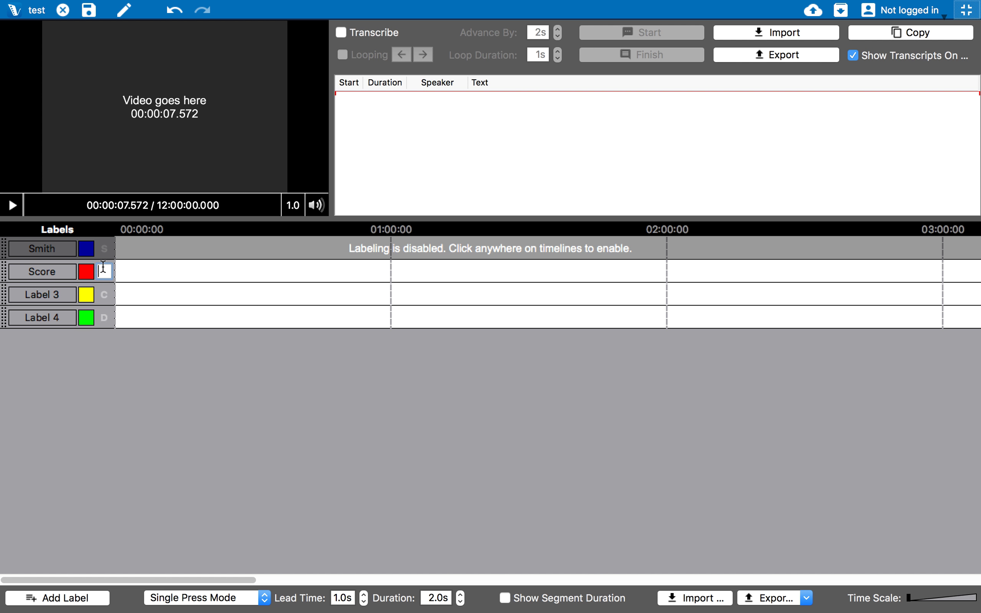
Rename Label 3 with another person's name and set its hotkey to X
{"action": "left_click", "coordinate": [61, 296]}
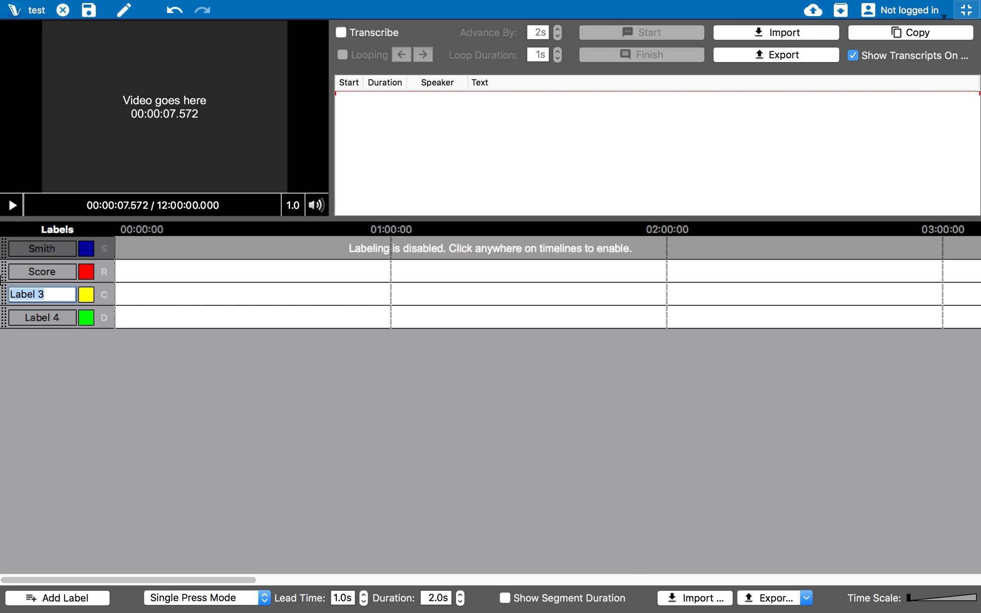
{"action": "type", "text": "Rex"}
{"action": "left_click", "coordinate": [144, 295]}
{"action": "left_click", "coordinate": [104, 294]}
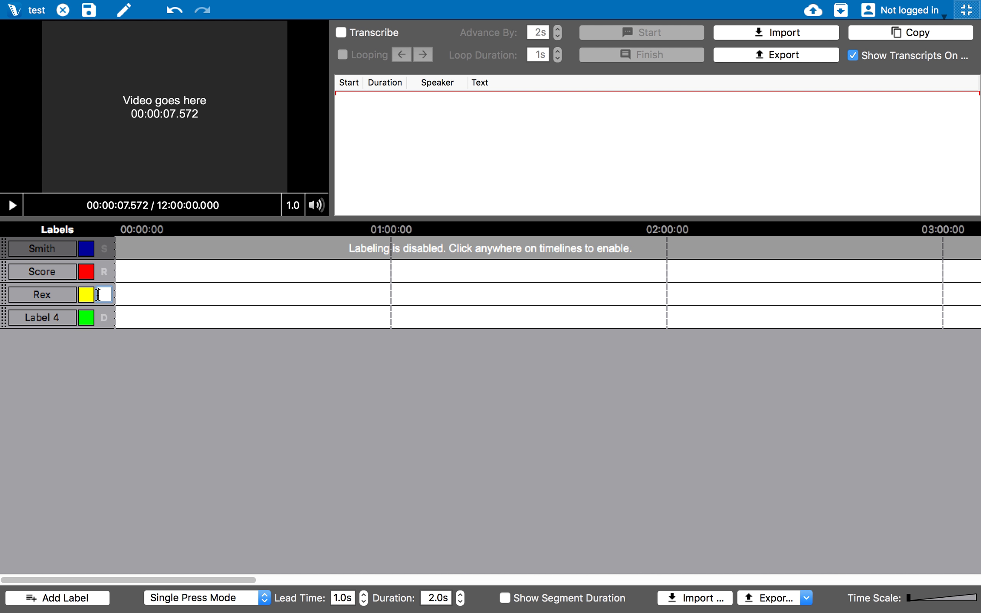
{"action": "type", "text": "X"}
{"action": "key", "text": "Return"}
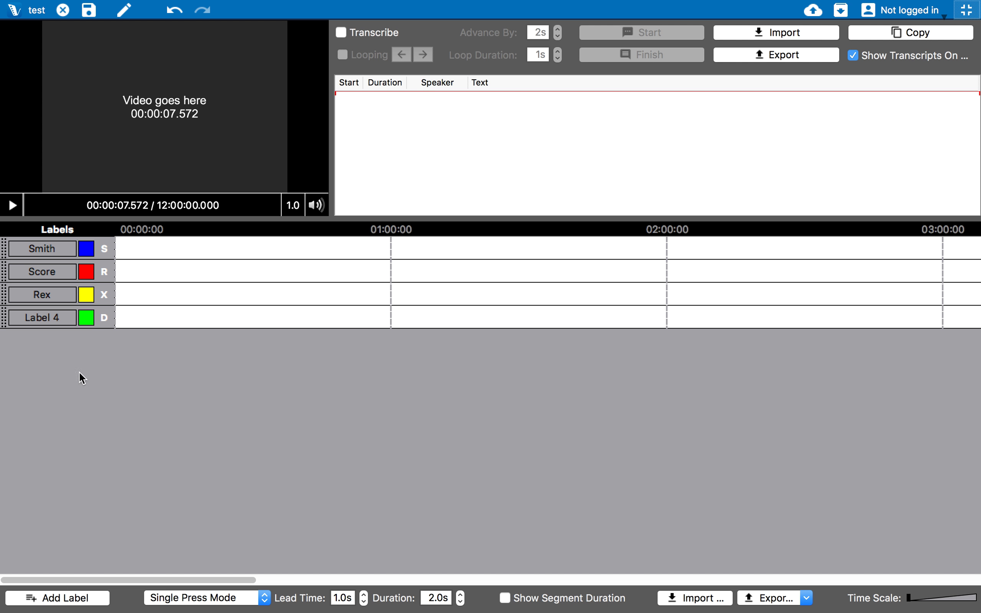
Add five new labels and move Label 4 to the end of the label list
{"action": "left_click", "coordinate": [84, 598]}
{"action": "left_click", "coordinate": [84, 598]}
{"action": "left_click", "coordinate": [83, 597]}
{"action": "left_click", "coordinate": [83, 598]}
{"action": "left_click", "coordinate": [83, 598]}
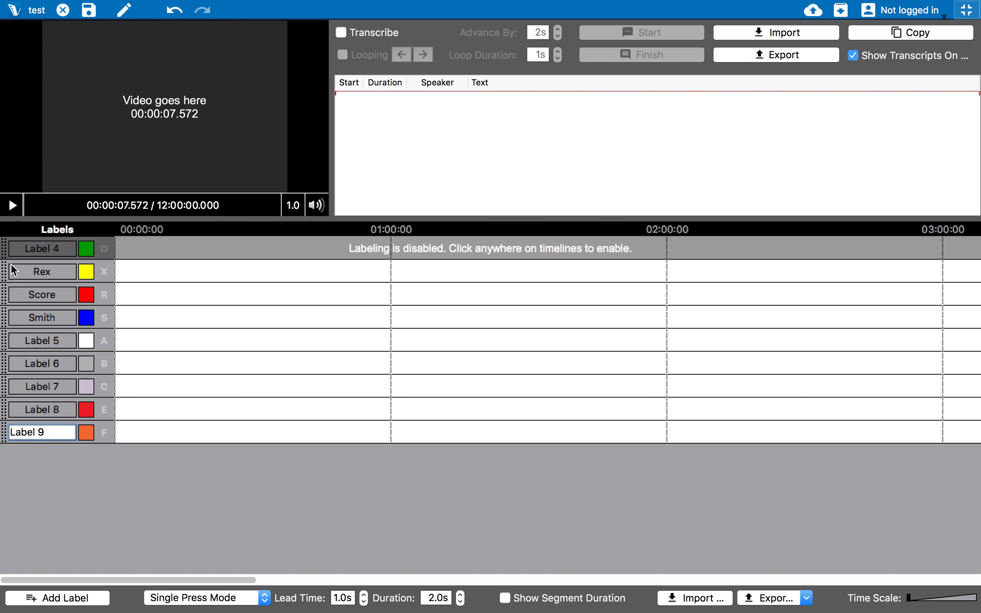
{"action": "left_click_drag", "start_coordinate": [2, 250], "coordinate": [16, 437]}
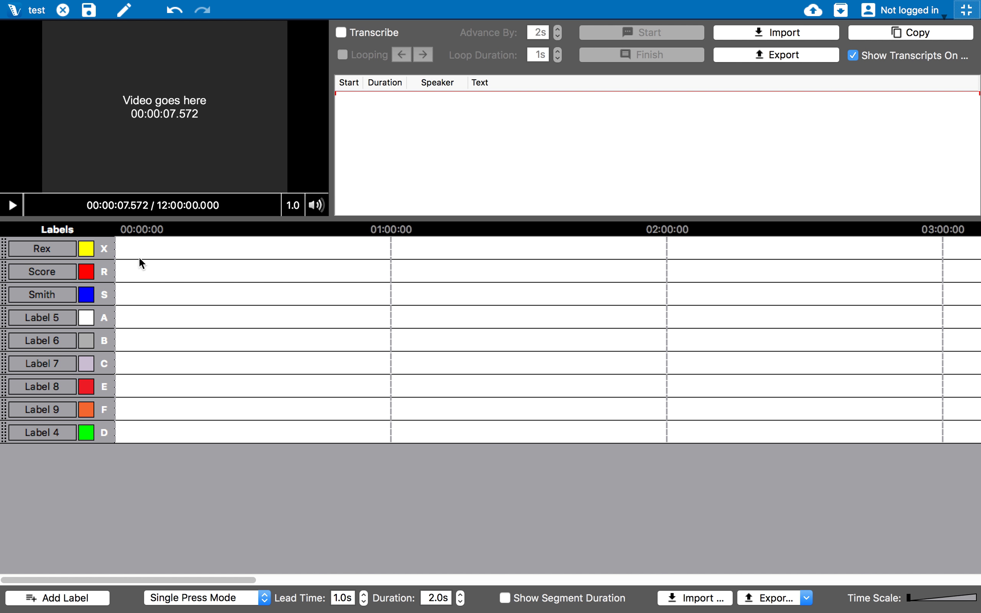
Play the placeholder video from about 00:00:30 and mark two Score segments on an enlarged time scale
{"action": "left_click", "coordinate": [116, 253]}
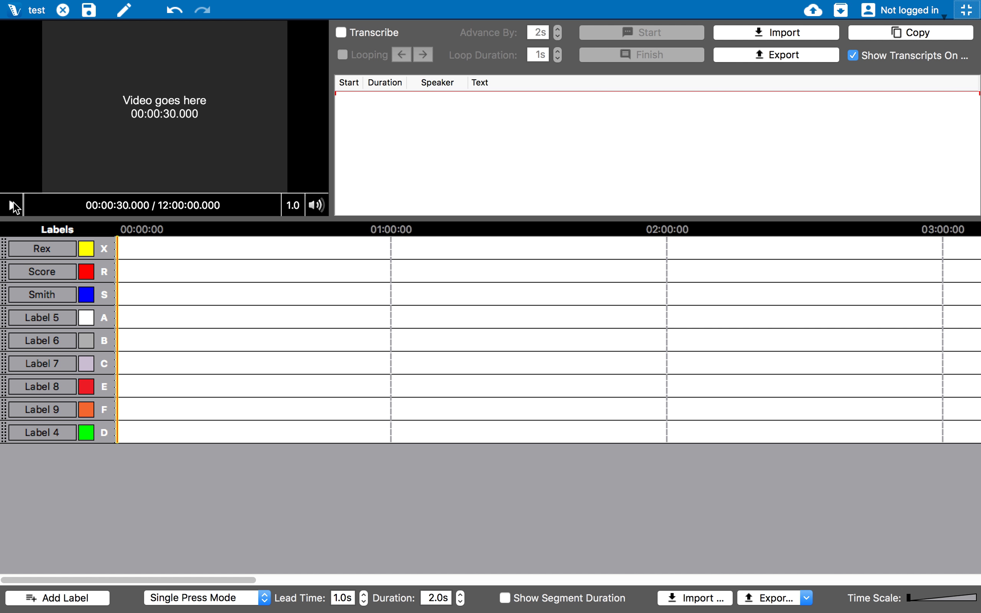
{"action": "left_click", "coordinate": [12, 206]}
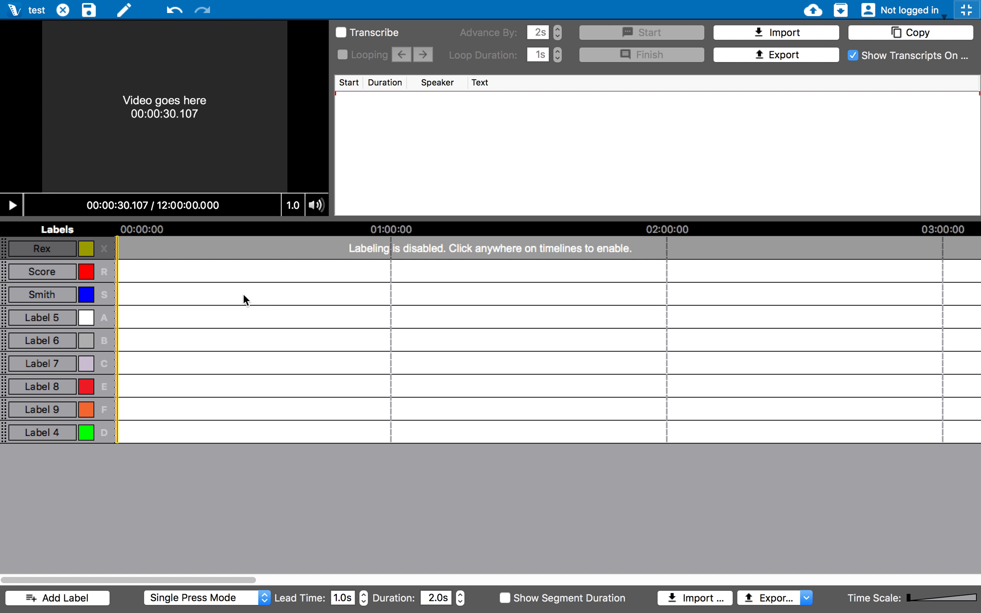
{"action": "left_click", "coordinate": [328, 400]}
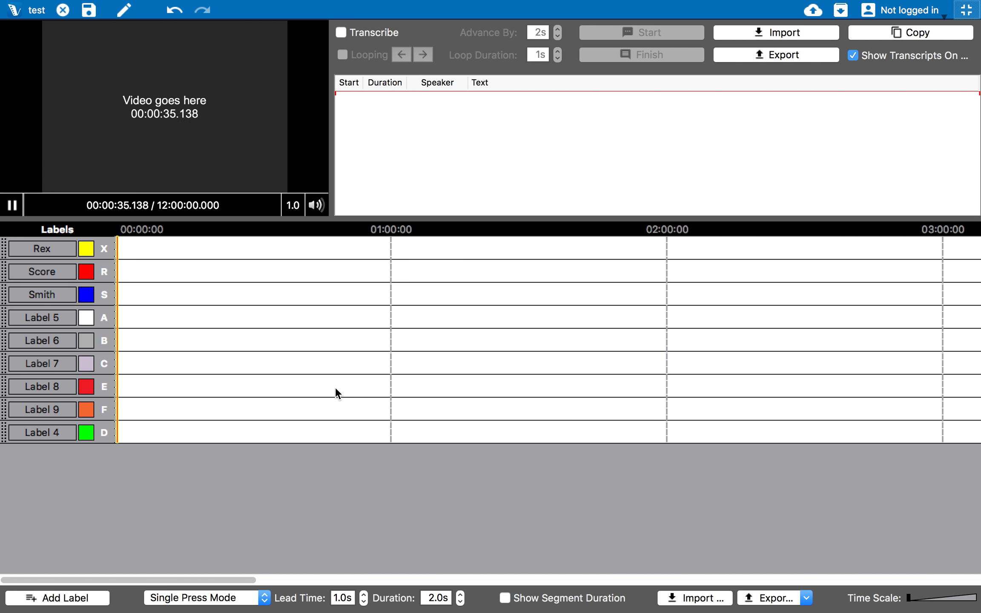
{"action": "left_click_drag", "start_coordinate": [910, 598], "coordinate": [954, 602]}
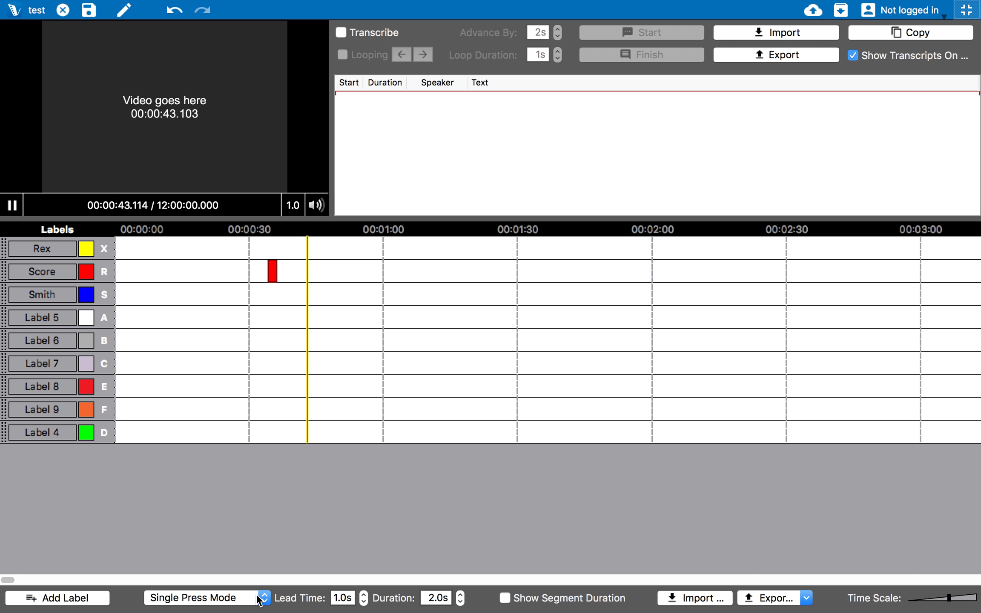
{"action": "key", "text": "r"}
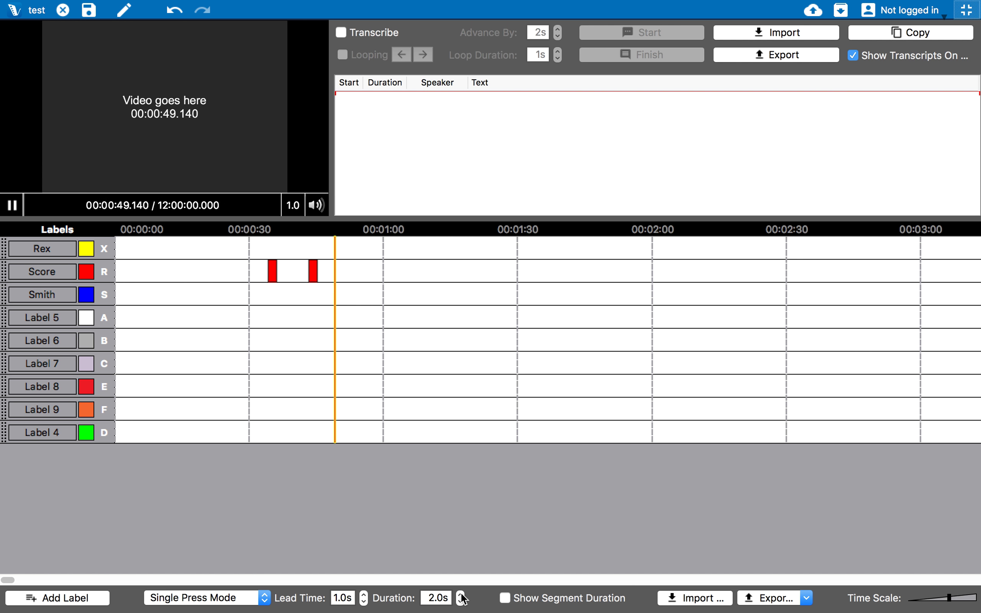
Set the lead time for new segments to 1.5 s
{"action": "left_click", "coordinate": [363, 596]}
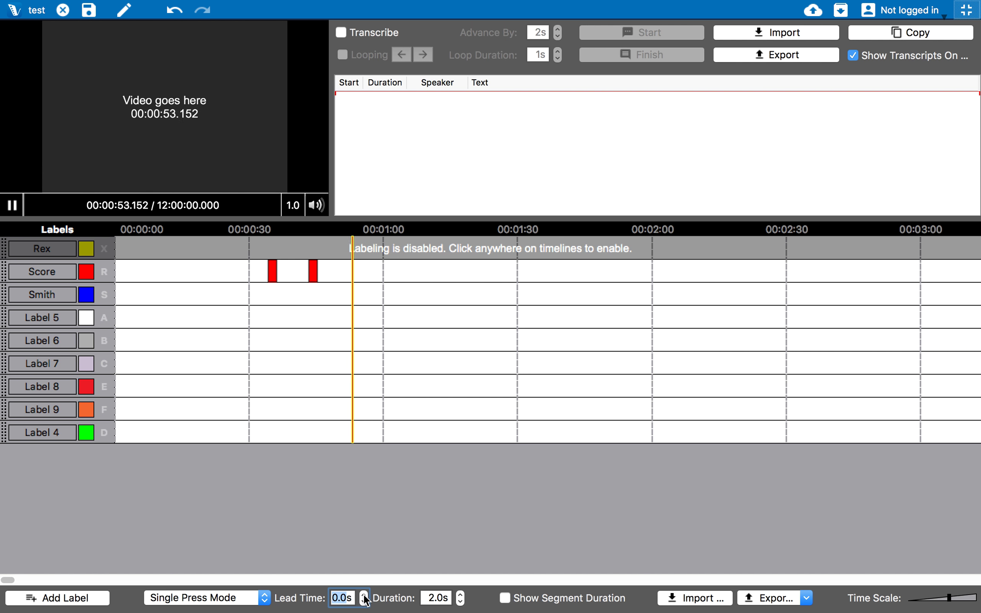
{"action": "left_click", "coordinate": [364, 602]}
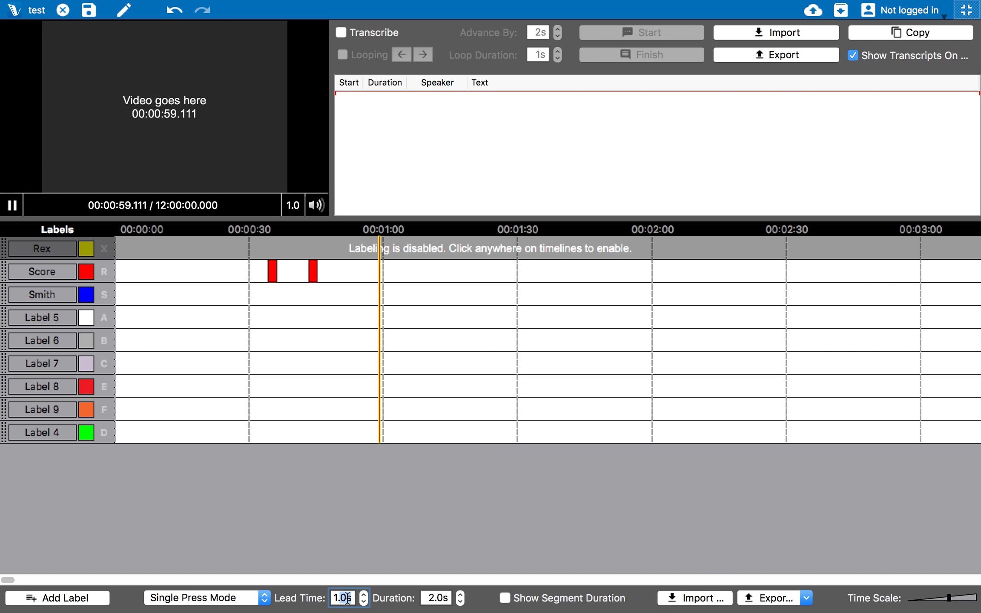
{"action": "key", "text": "BackSpace"}
{"action": "type", "text": "5"}
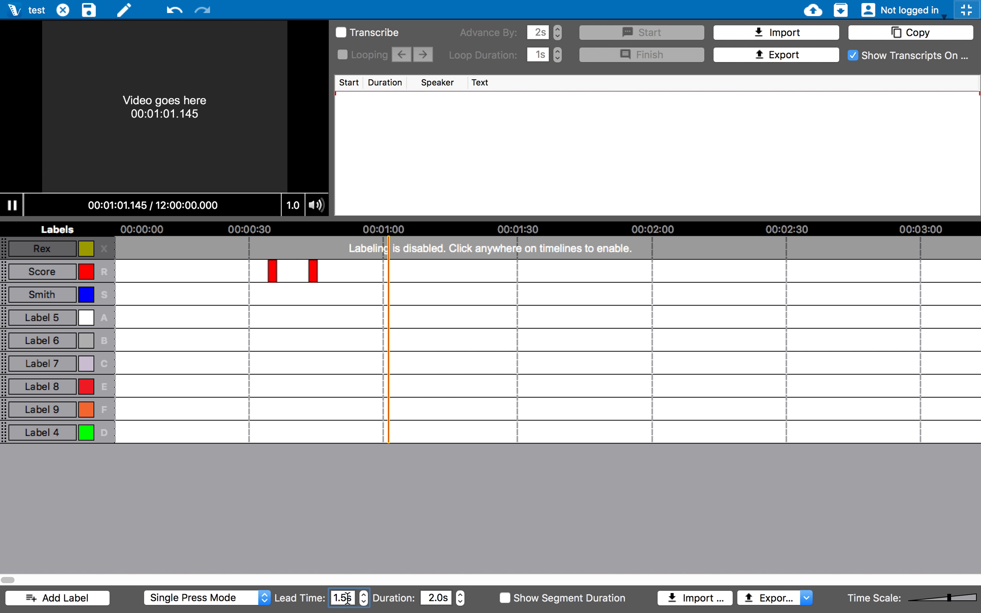
{"action": "key", "text": "Return"}
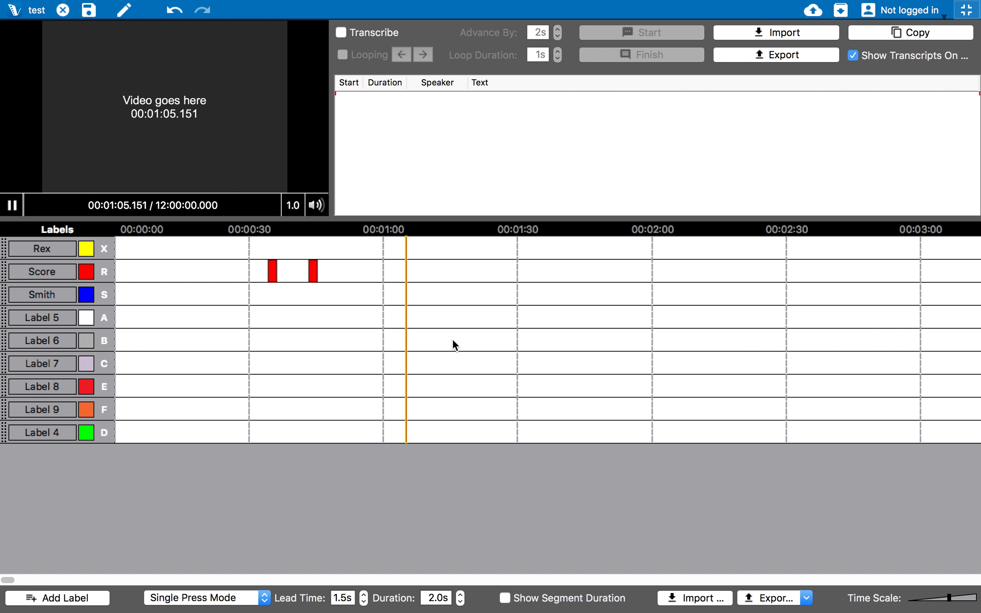
Mark one Score segment and four segments for the blue label with hotkey S, skipping ahead once, and pause playback
{"action": "key", "text": "r"}
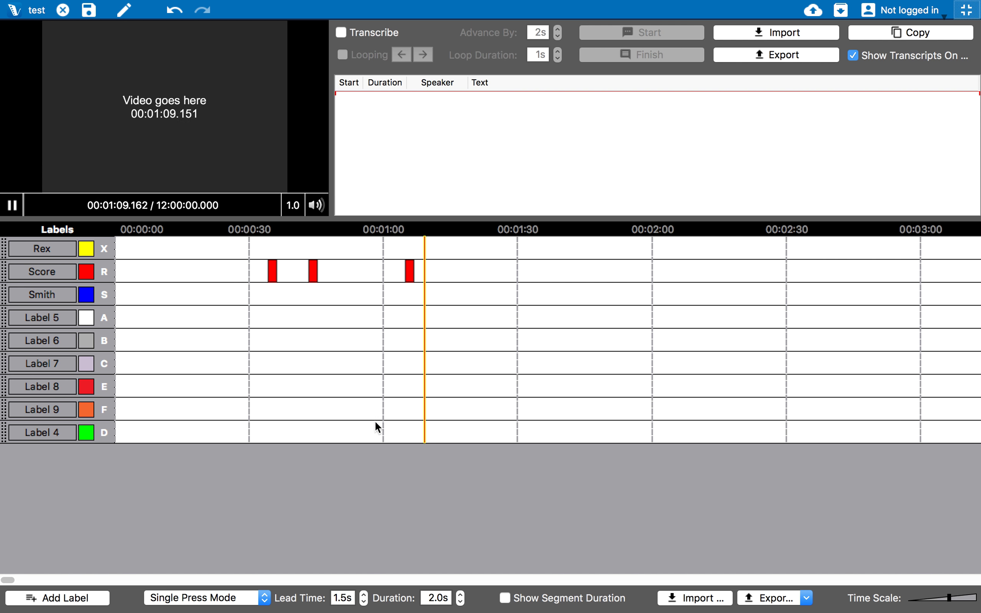
{"action": "key", "text": "s"}
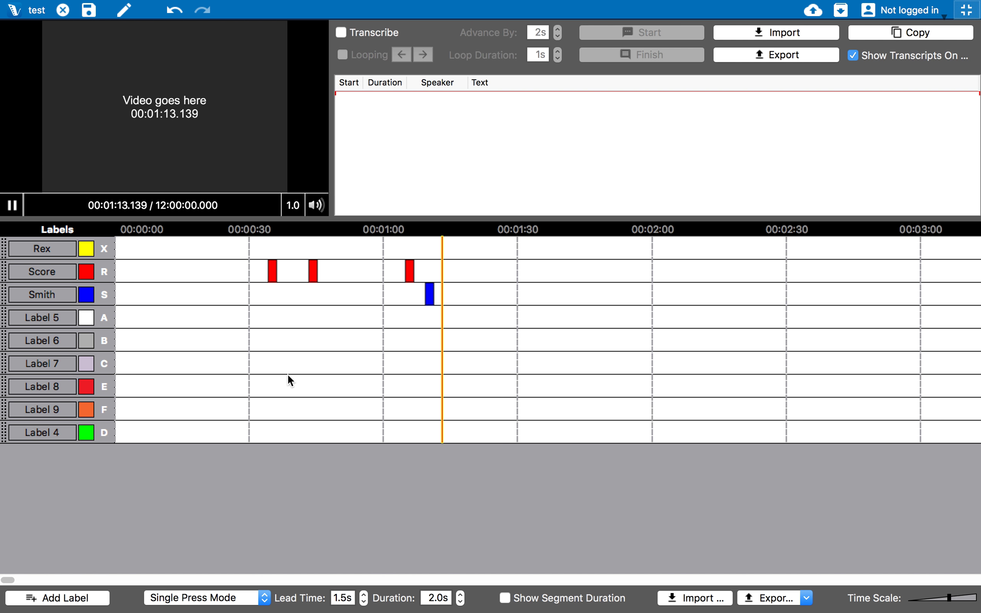
{"action": "key", "text": "s"}
{"action": "left_click", "coordinate": [485, 300]}
{"action": "key", "text": "s"}
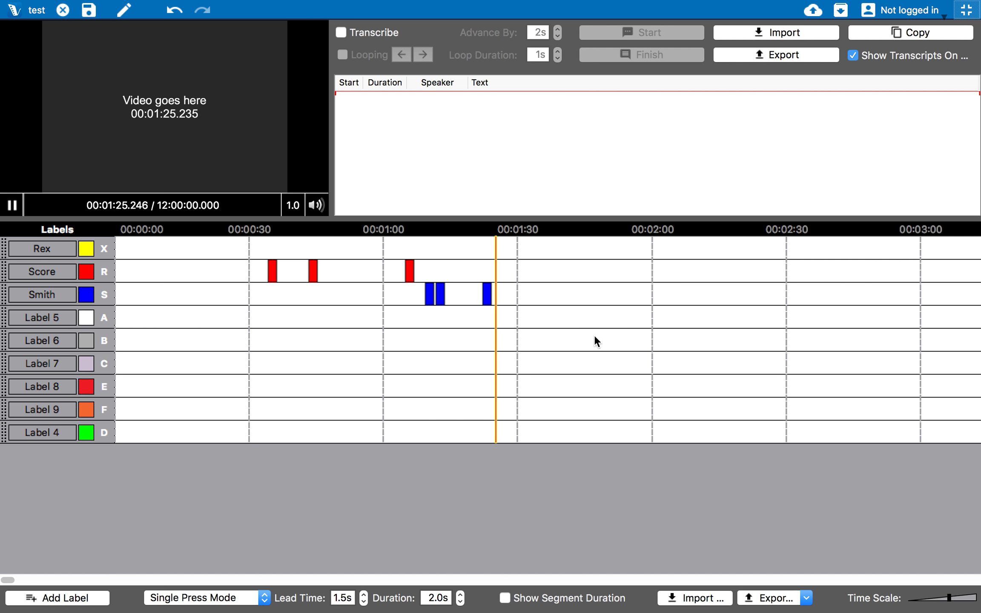
{"action": "key", "text": "s"}
{"action": "left_click", "coordinate": [13, 205]}
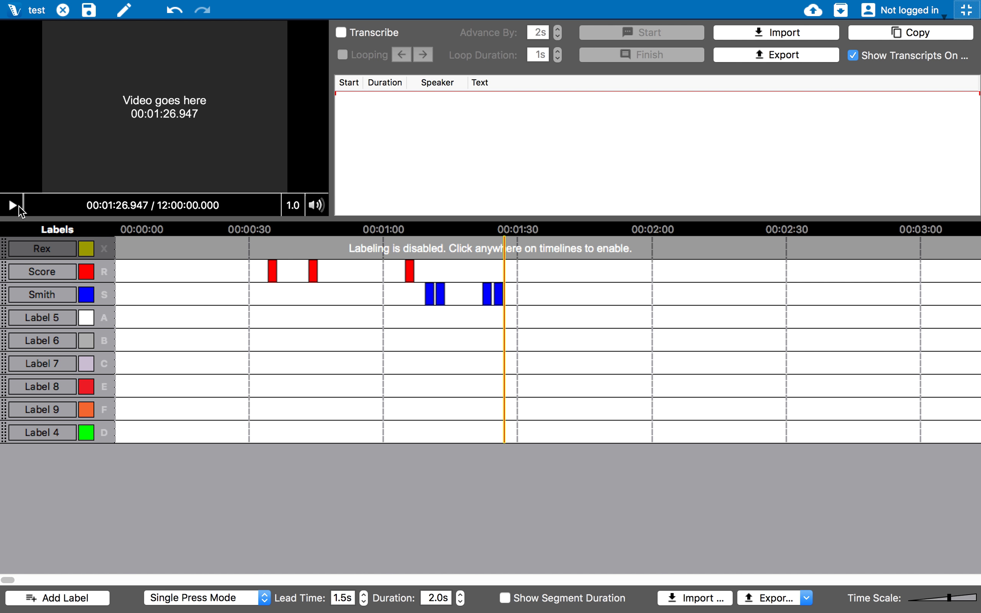
Copy all four segments of the blue label to the Score label and deselect them
{"action": "left_click", "coordinate": [602, 320]}
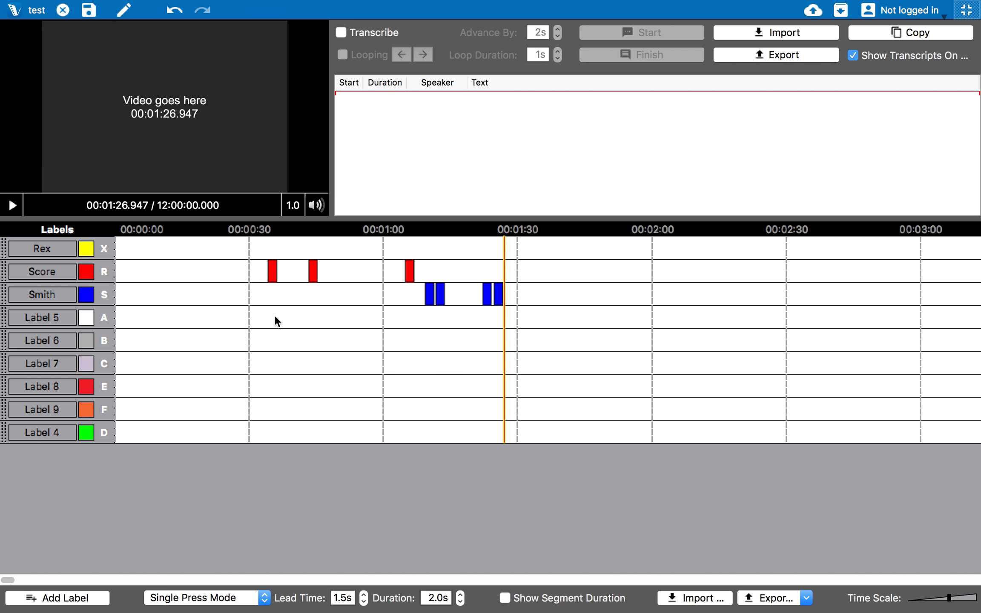
{"action": "left_click", "coordinate": [430, 294]}
{"action": "left_click", "coordinate": [443, 294], "text": "shift"}
{"action": "left_click", "coordinate": [498, 295], "text": "shift"}
{"action": "right_click", "coordinate": [499, 297]}
{"action": "mouse_move", "coordinate": [549, 309]}
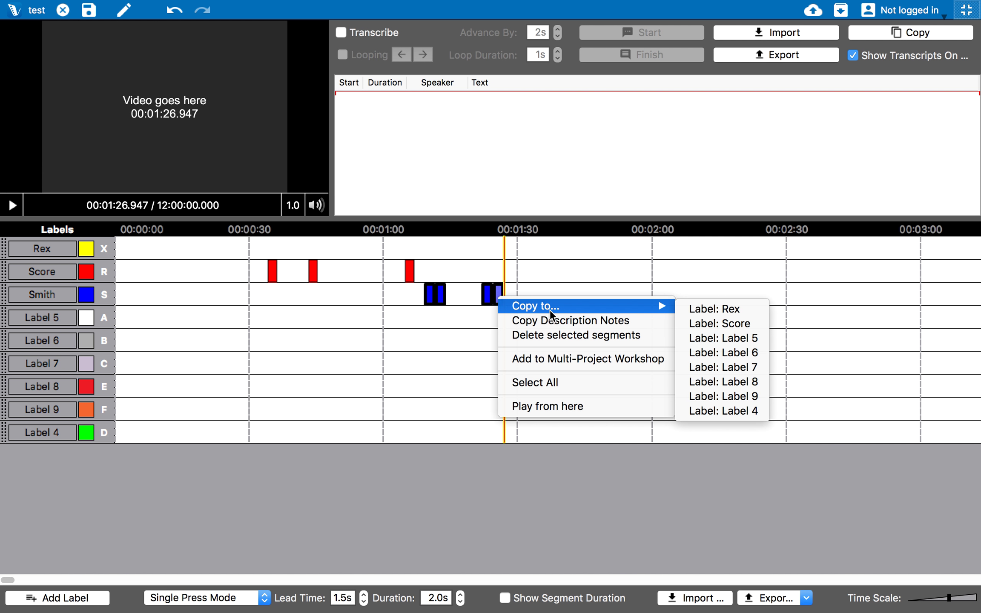
{"action": "left_click", "coordinate": [720, 323]}
{"action": "left_click", "coordinate": [553, 332]}
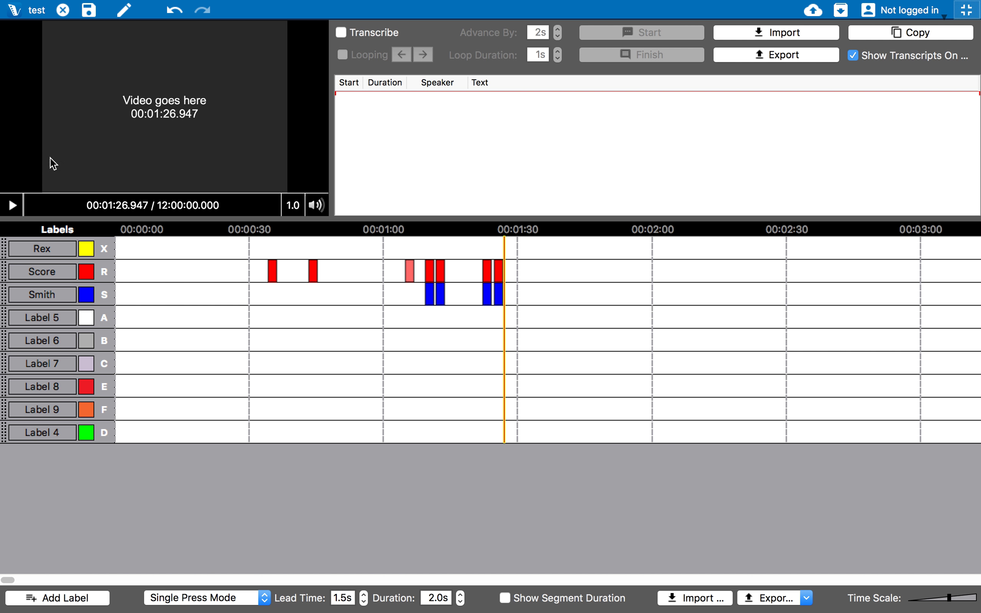
Resume playback and mark a segment at the same moment on both the Score label and the blue label
{"action": "left_click", "coordinate": [12, 205]}
{"action": "left_click", "coordinate": [639, 317]}
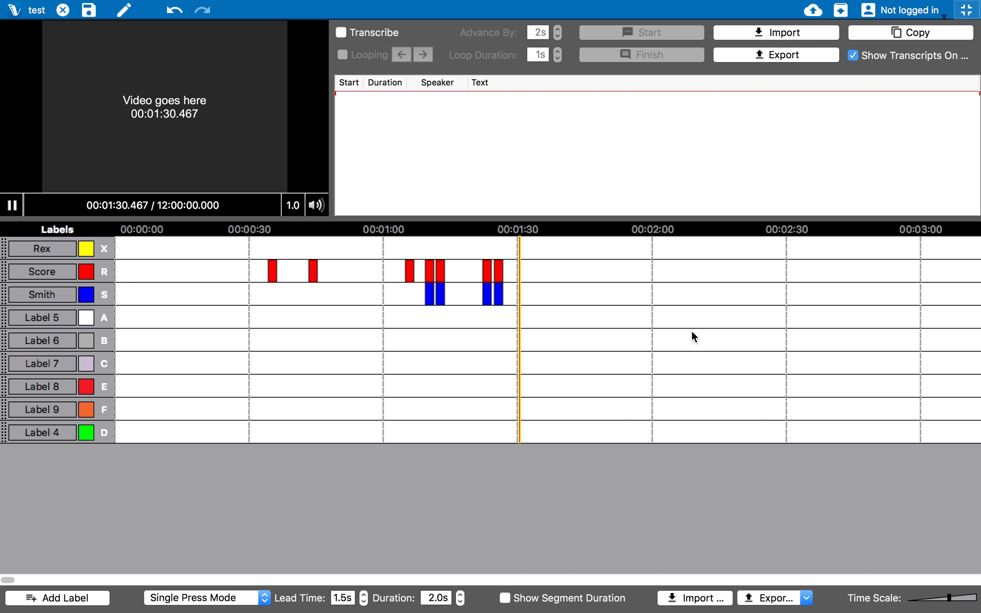
{"action": "key", "text": "r"}
{"action": "key", "text": "s"}
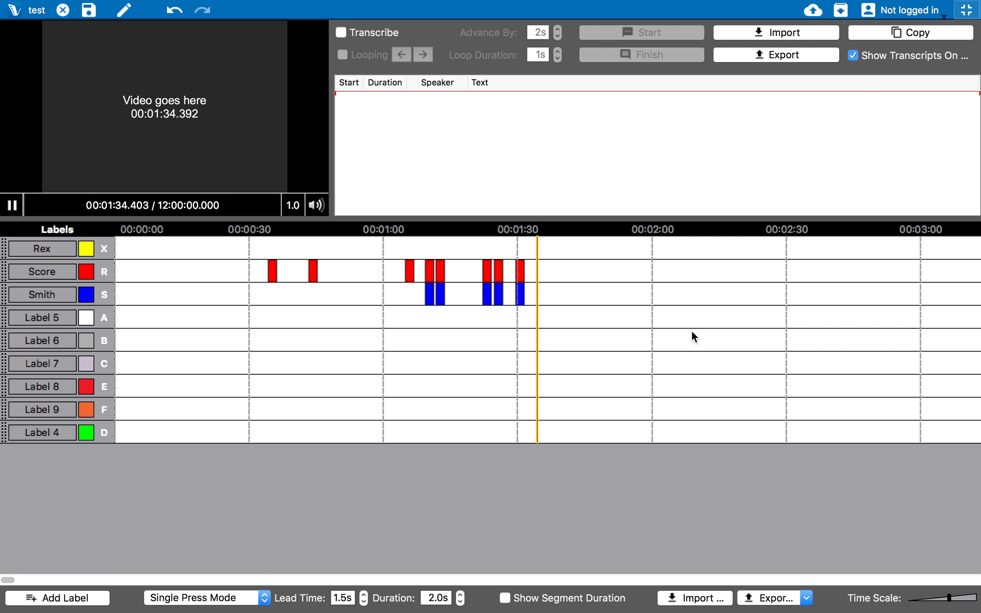
Mark one more segment at the same moment on the Score label and the blue label, and pause playback
{"action": "key", "text": "r"}
{"action": "key", "text": "s"}
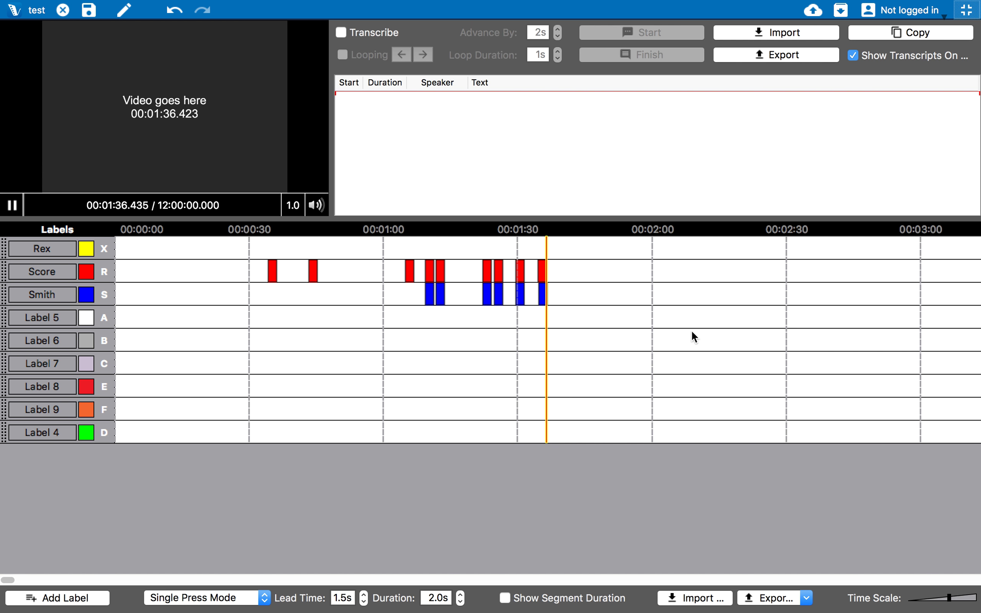
{"action": "left_click", "coordinate": [12, 205]}
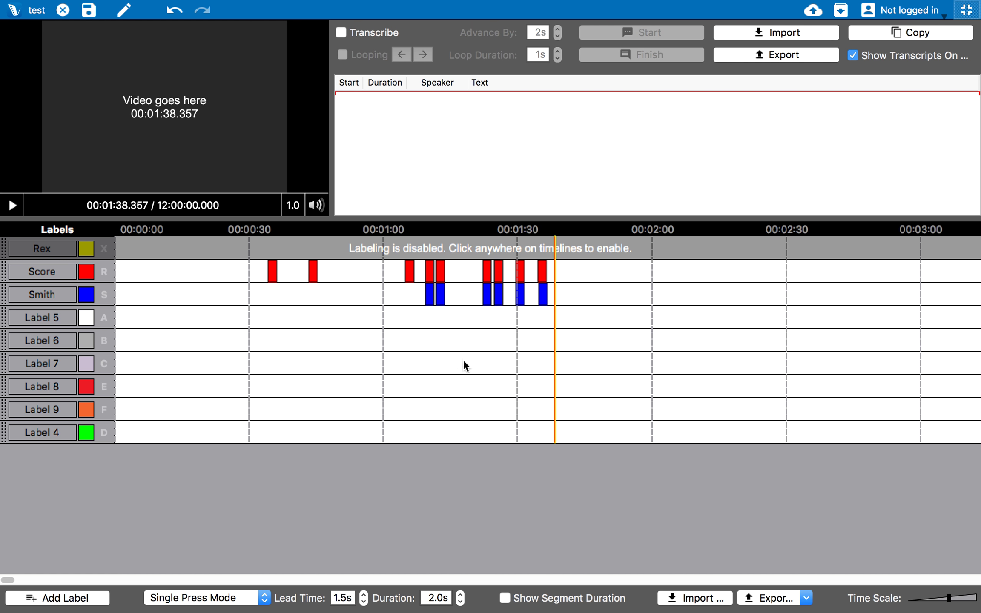
Leave full screen, reveal the desktop behind the project window, and check the playback sources settings without changing them
{"action": "left_click", "coordinate": [966, 9]}
{"action": "left_click_drag", "start_coordinate": [290, 36], "coordinate": [330, 118]}
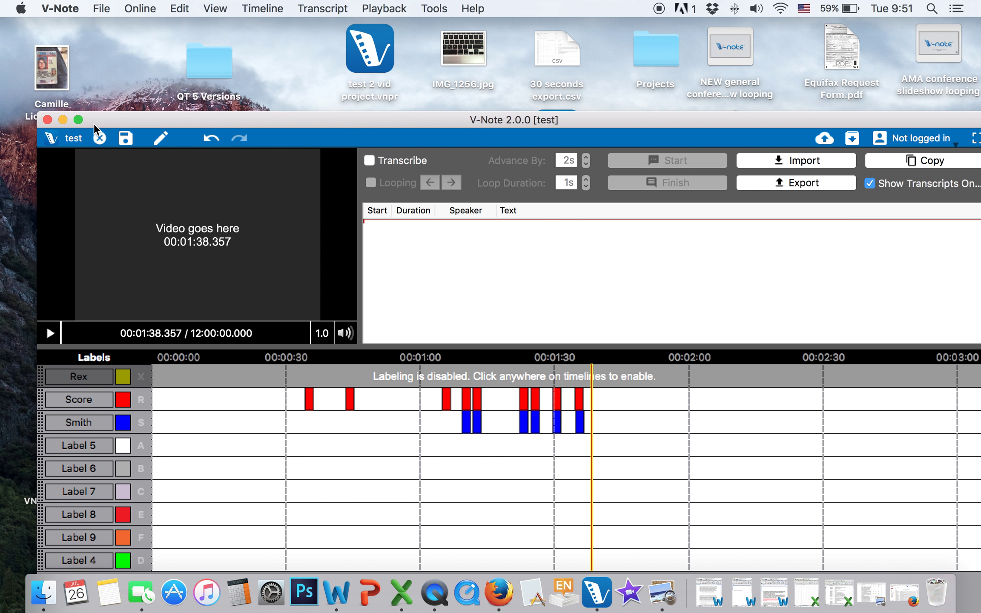
{"action": "left_click", "coordinate": [104, 5]}
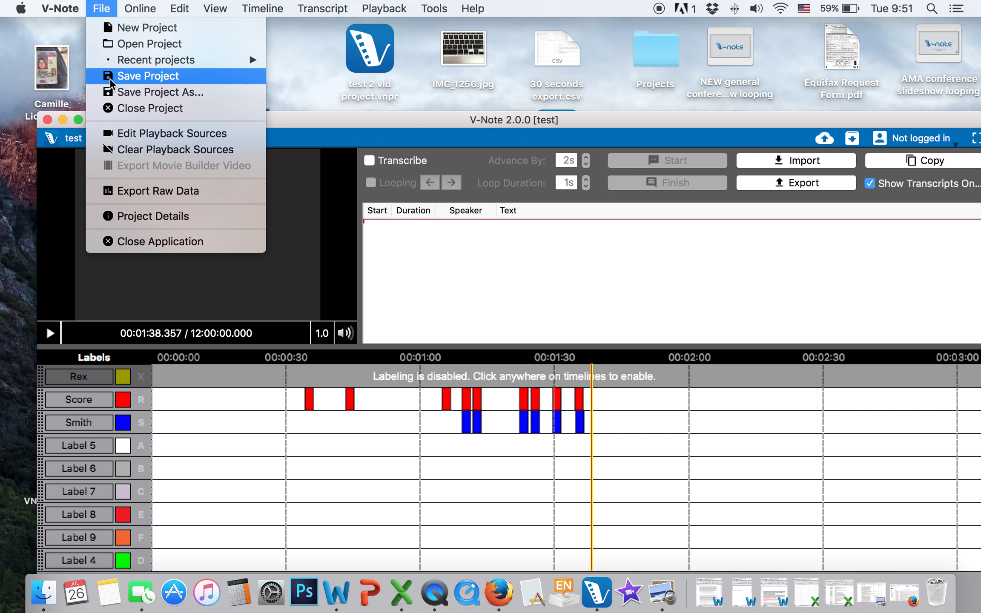
{"action": "left_click", "coordinate": [135, 133]}
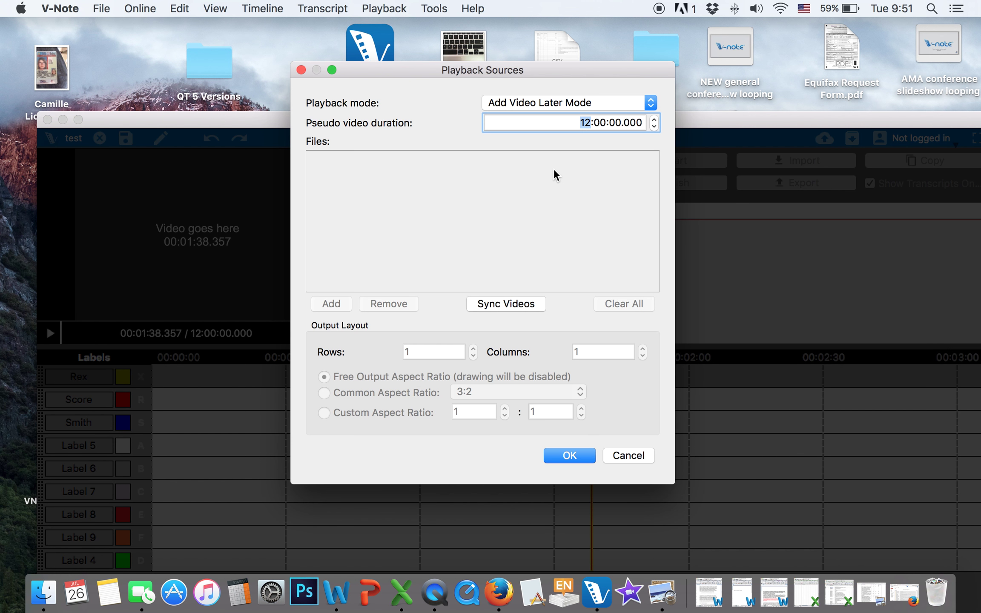
{"action": "left_click", "coordinate": [628, 461]}
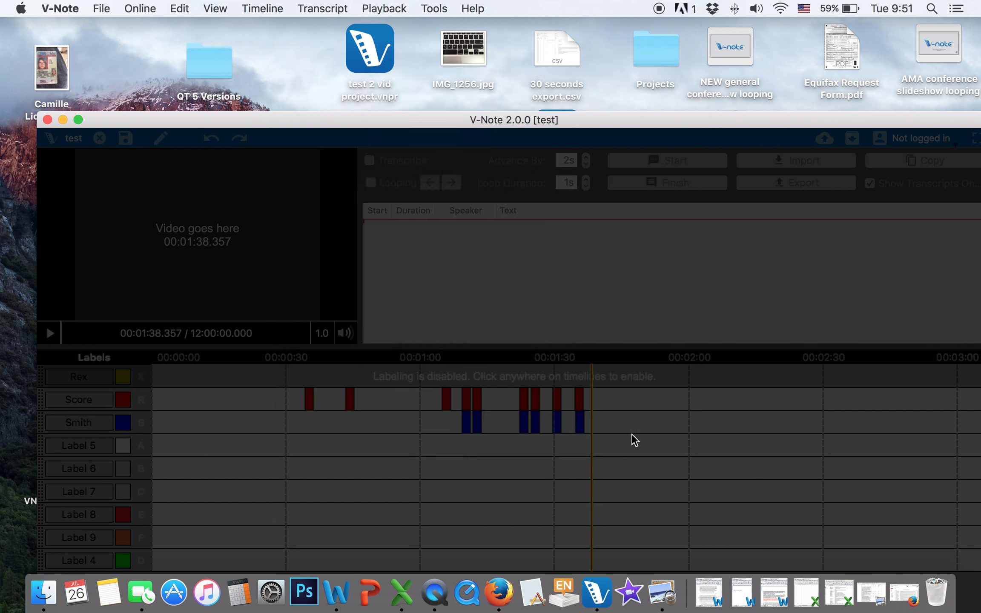
Move the project window down to expose the desktop files, load the video file into the video placeholder, and return to full screen
{"action": "left_click", "coordinate": [201, 245]}
{"action": "left_click", "coordinate": [204, 243]}
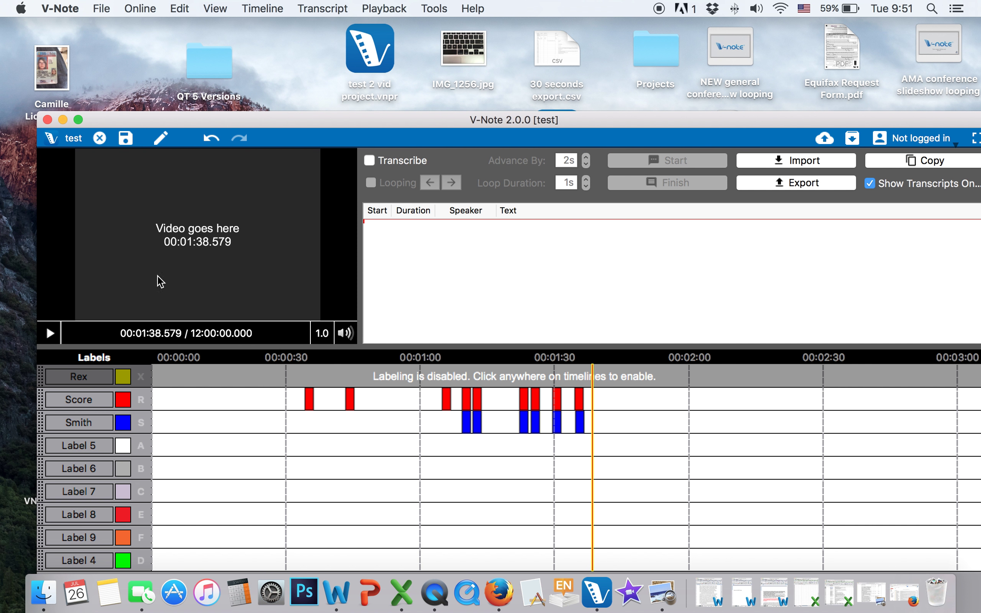
{"action": "left_click", "coordinate": [175, 222]}
{"action": "left_click_drag", "start_coordinate": [472, 118], "coordinate": [501, 258]}
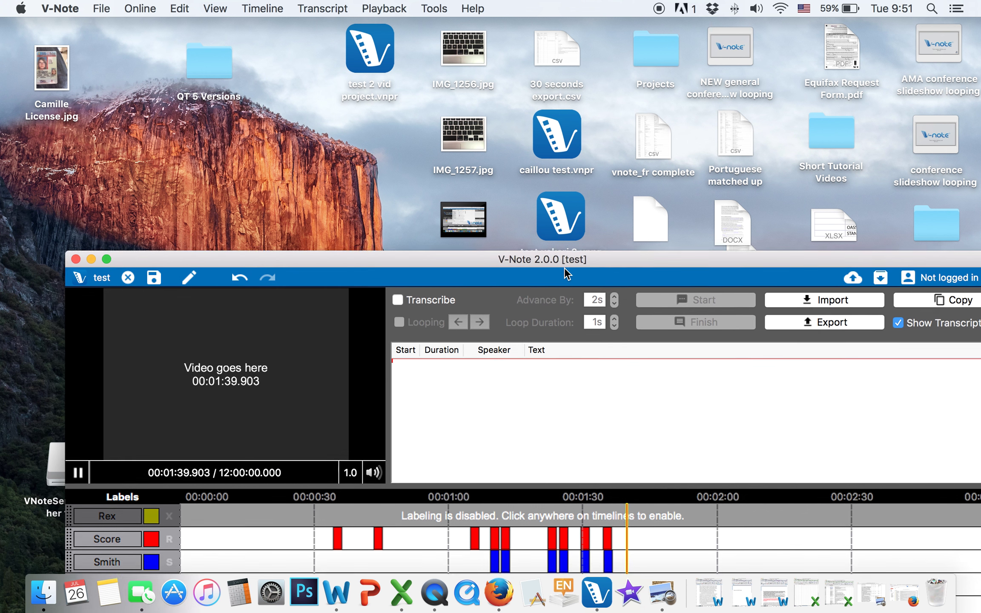
{"action": "left_click_drag", "start_coordinate": [566, 273], "coordinate": [546, 381]}
{"action": "left_click_drag", "start_coordinate": [657, 298], "coordinate": [272, 468]}
{"action": "left_click_drag", "start_coordinate": [532, 367], "coordinate": [552, 28]}
{"action": "left_click", "coordinate": [945, 46]}
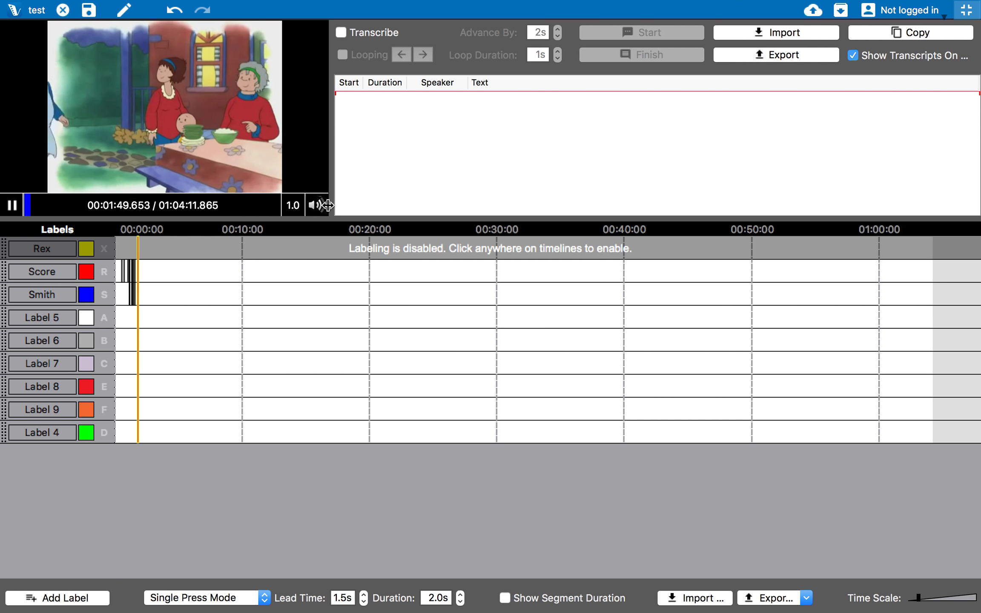
Enable labeling, enlarge the timeline's time scale until the individual segments are clearly separated, and pause the video
{"action": "mouse_move", "coordinate": [318, 205]}
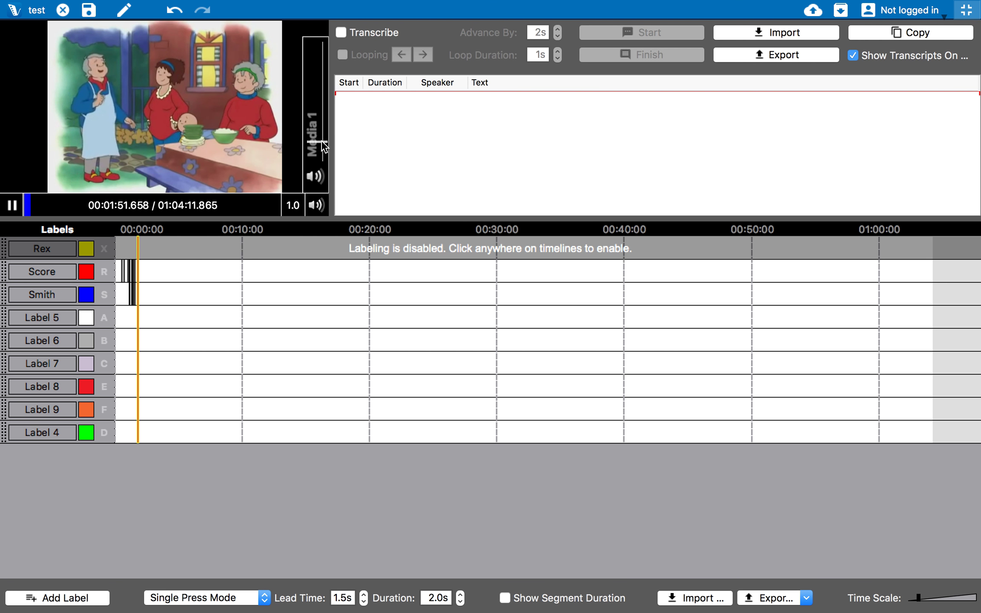
{"action": "left_click", "coordinate": [335, 329]}
{"action": "left_click", "coordinate": [918, 598]}
{"action": "left_click_drag", "start_coordinate": [918, 598], "coordinate": [961, 601]}
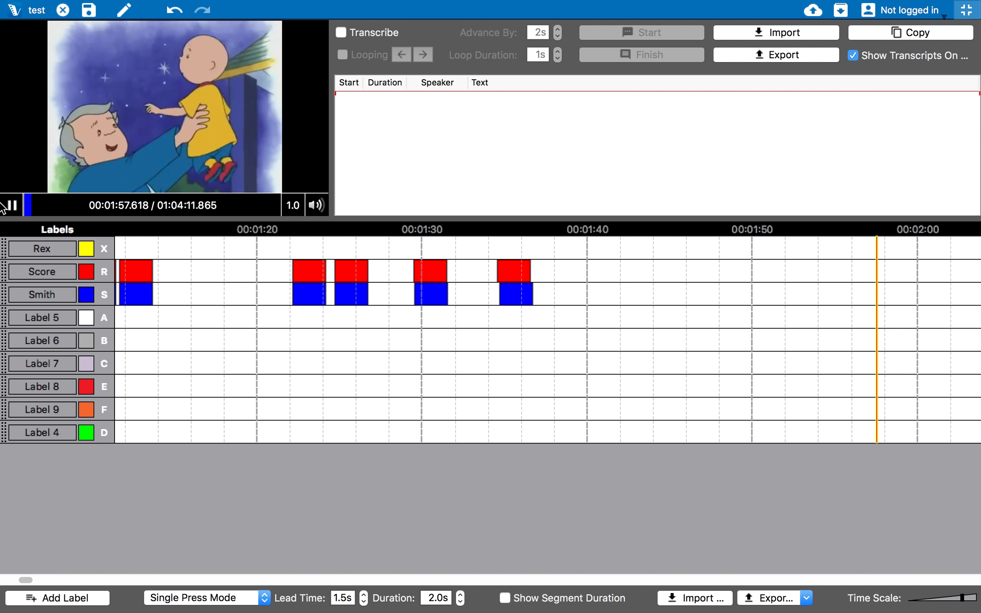
{"action": "key", "text": "space"}
{"action": "left_click", "coordinate": [451, 372]}
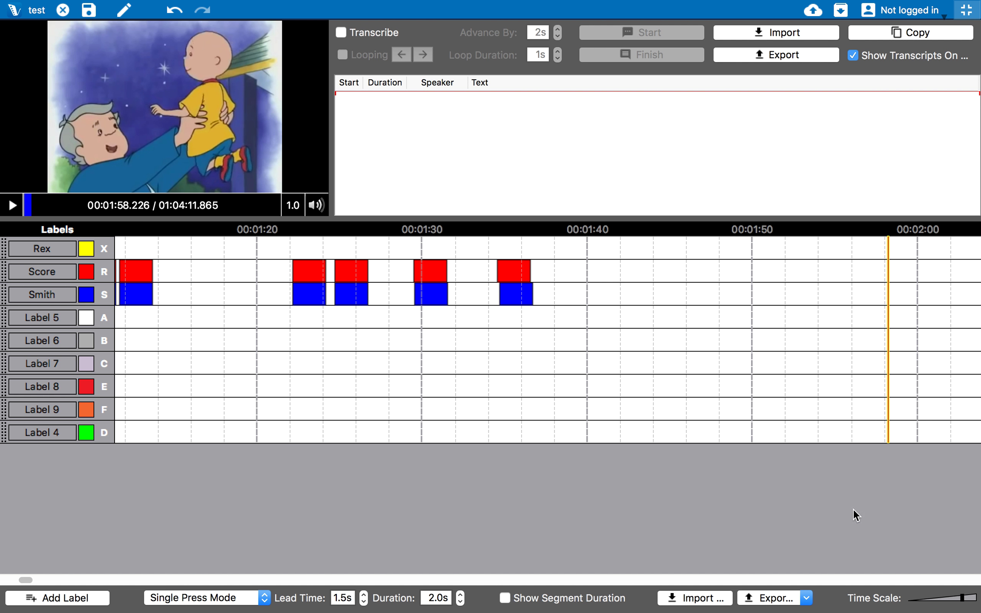
Review the video against the marked segments by selecting blue-label segments and scrubbing from about 00:01:19 to 00:01:23
{"action": "left_click", "coordinate": [337, 302]}
{"action": "left_click", "coordinate": [244, 355]}
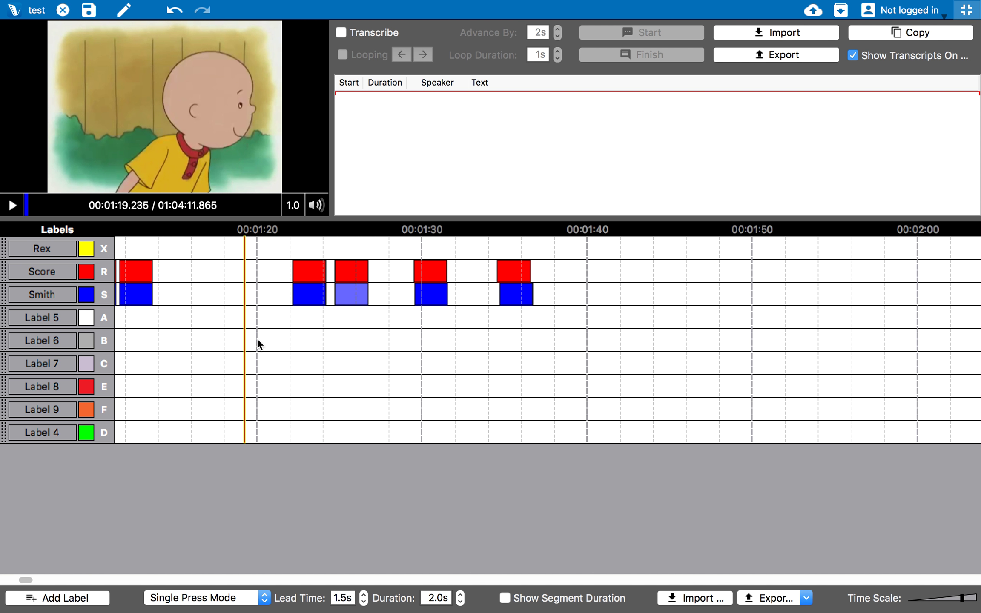
{"action": "left_click_drag", "start_coordinate": [246, 344], "coordinate": [315, 345]}
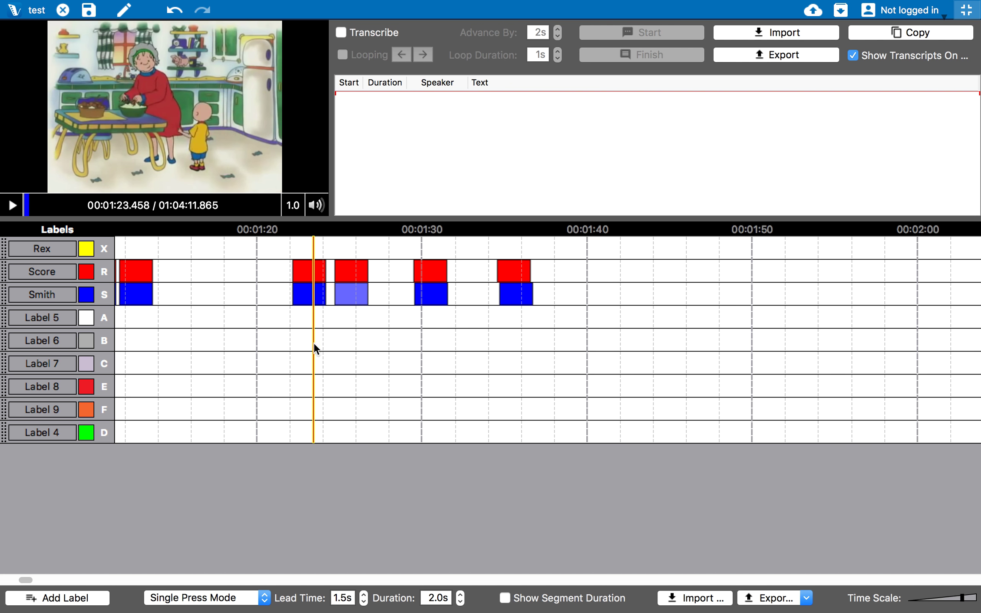
{"action": "left_click", "coordinate": [136, 293]}
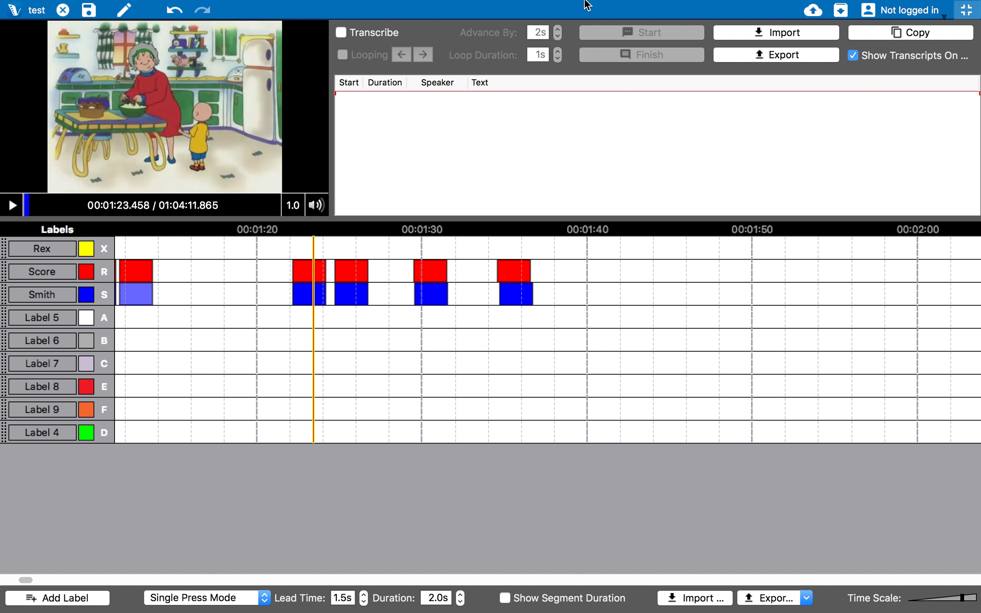